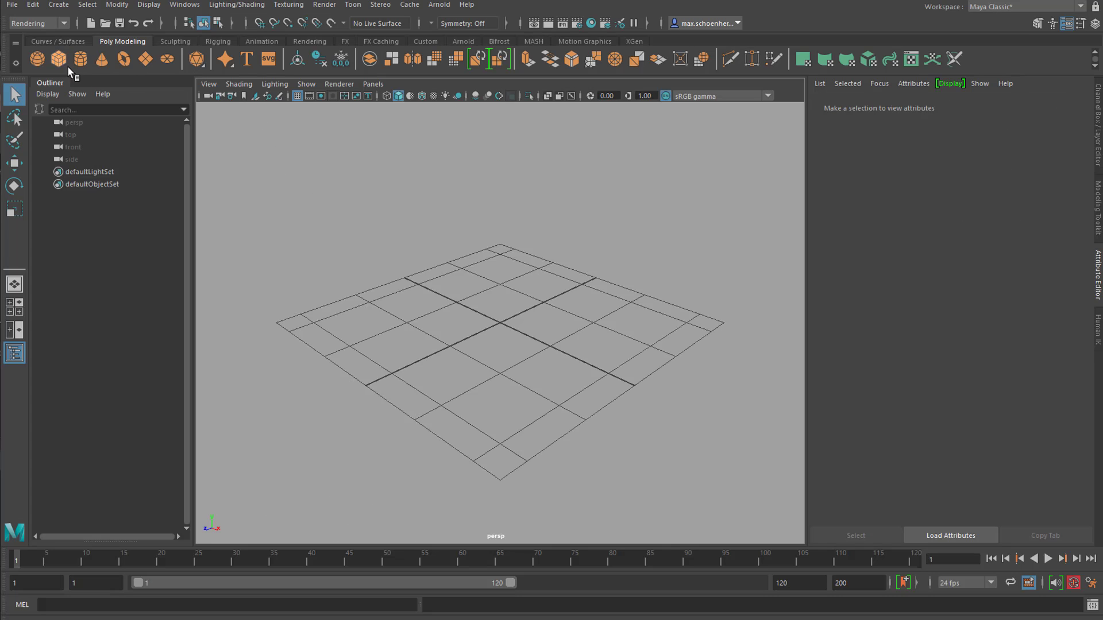
# - Create a polygon cone at the origin and raise it vertically above the grid
pyautogui.click(101, 59)
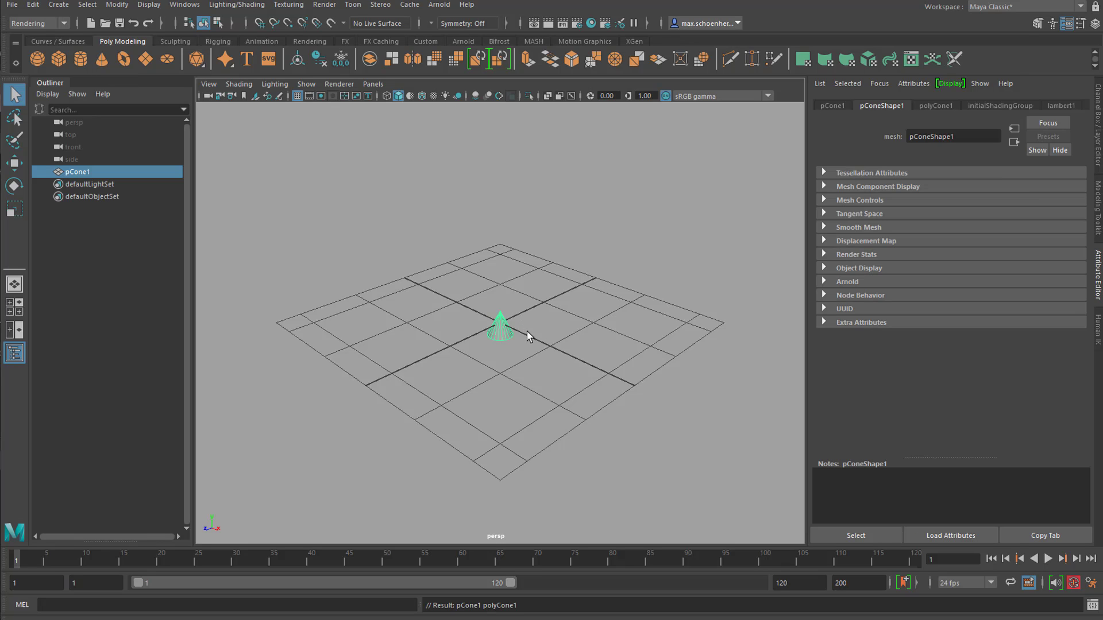
pyautogui.press('w')
pyautogui.moveTo(500, 270); pyautogui.dragTo(512, 235)
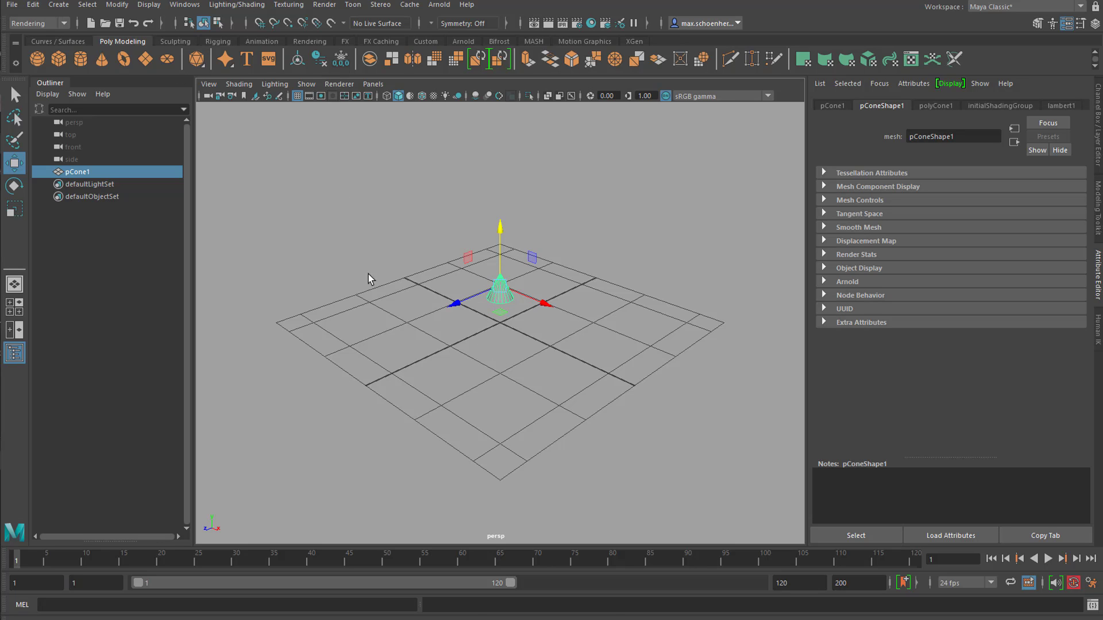
# - Create a polygon disc at the origin and scale it up uniformly into a large floor beneath the cone
pyautogui.click(492, 335)
pyautogui.press('r')
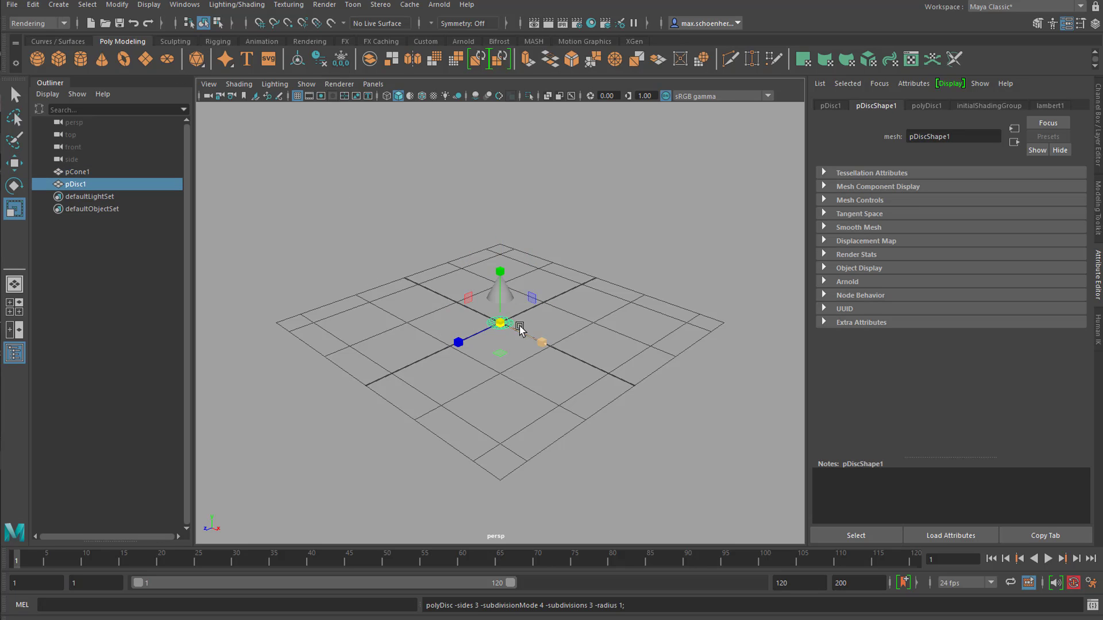
pyautogui.moveTo(500, 322); pyautogui.dragTo(660, 345)
pyautogui.scroll(3, 723, 367)
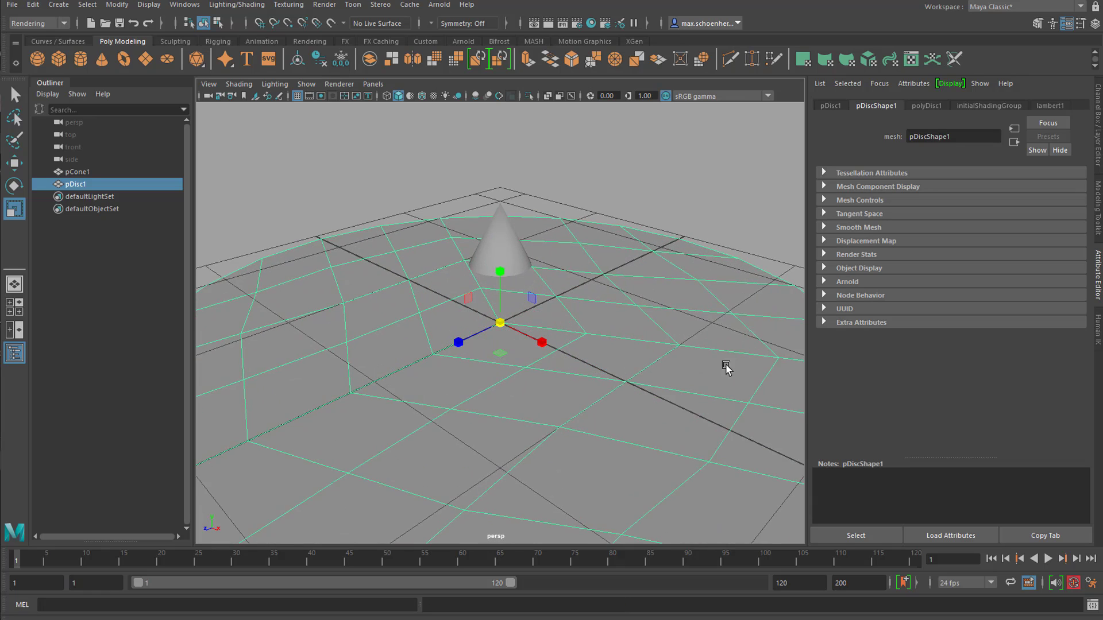
pyautogui.scroll(2, 591, 335)
pyautogui.scroll(-2, 575, 299)
# - Assign a new Arnold aiStandardSurface material to the cone
pyautogui.click(507, 243)
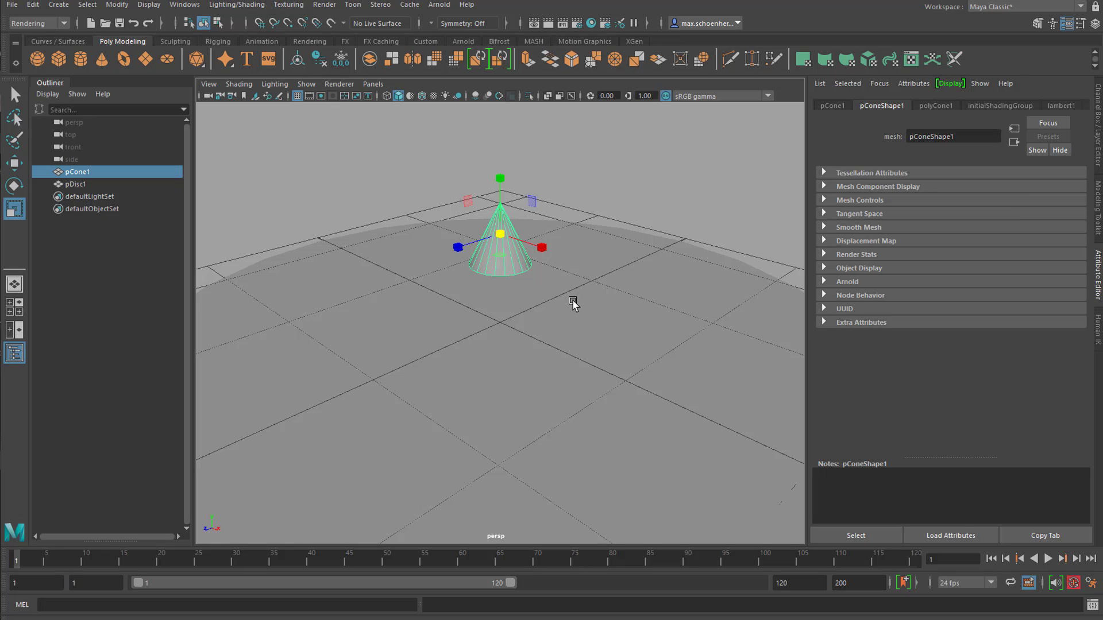
pyautogui.click(438, 5)
pyautogui.moveTo(474, 68)
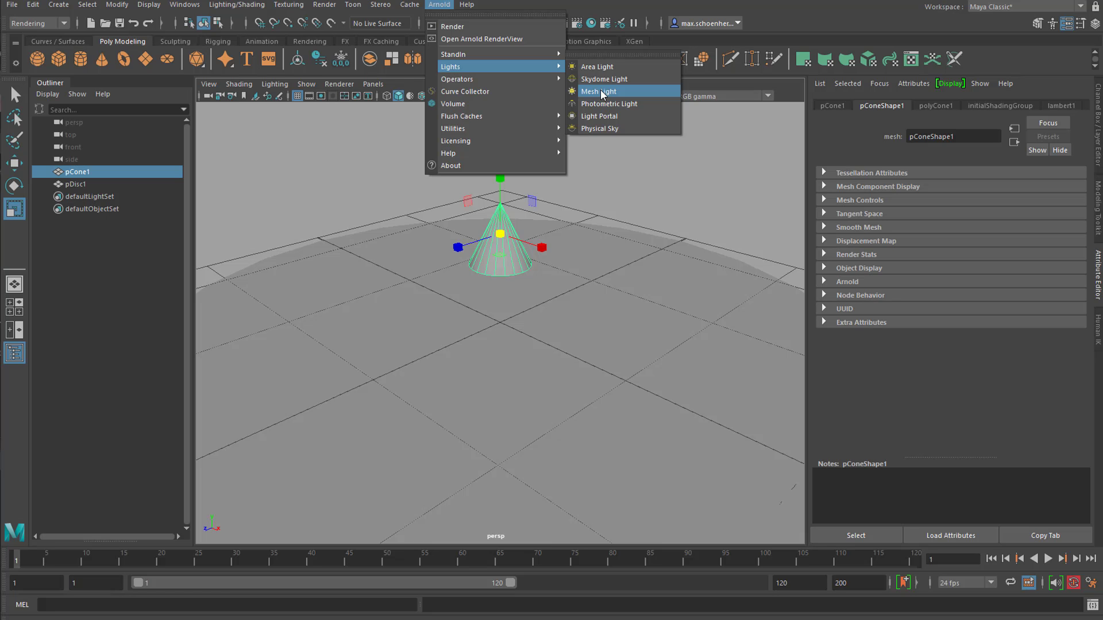
pyautogui.click(501, 249)
pyautogui.rightClick(502, 254)
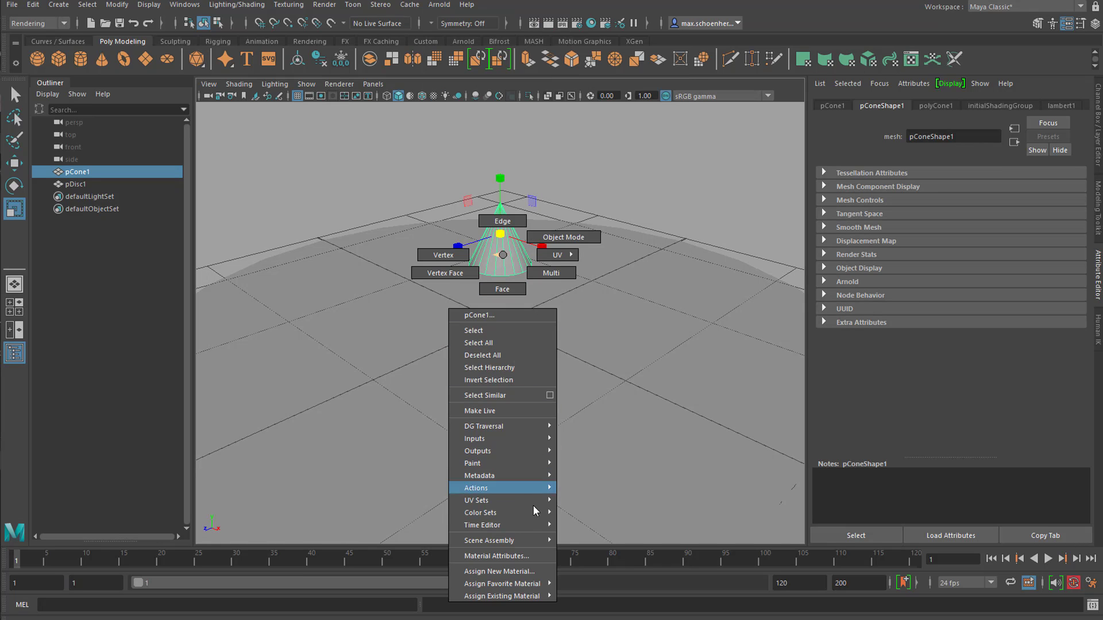
pyautogui.click(523, 566)
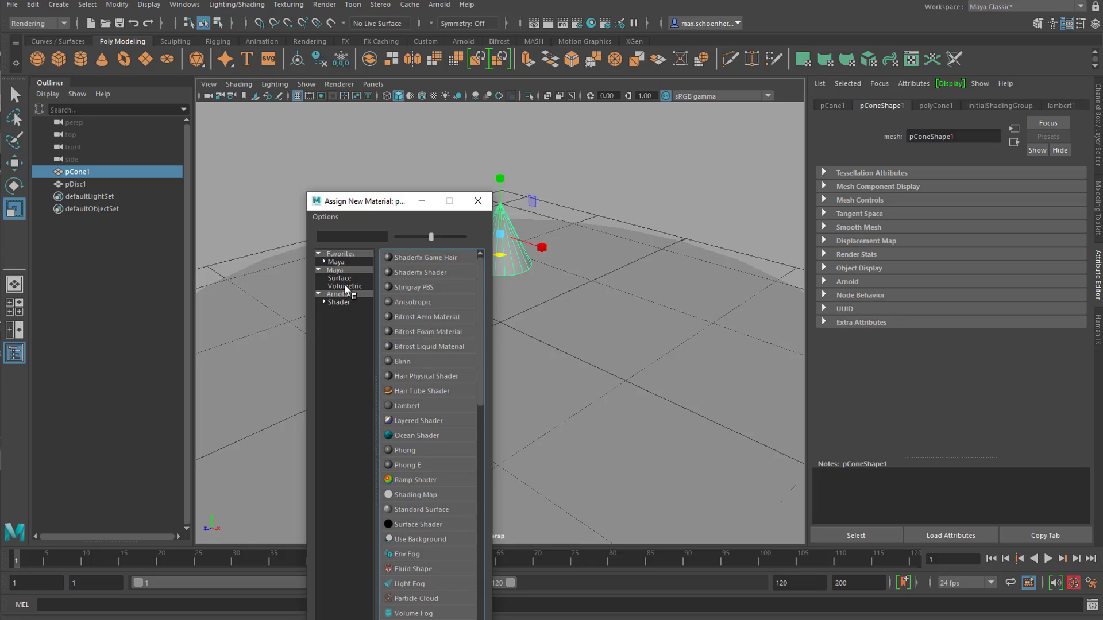
pyautogui.click(338, 294)
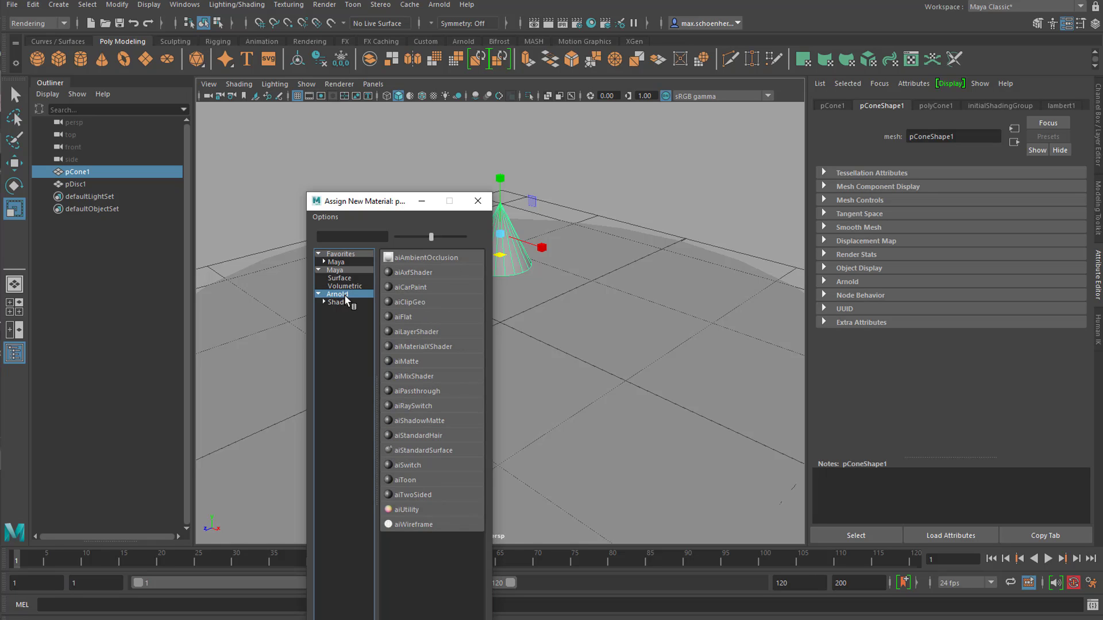
pyautogui.click(445, 449)
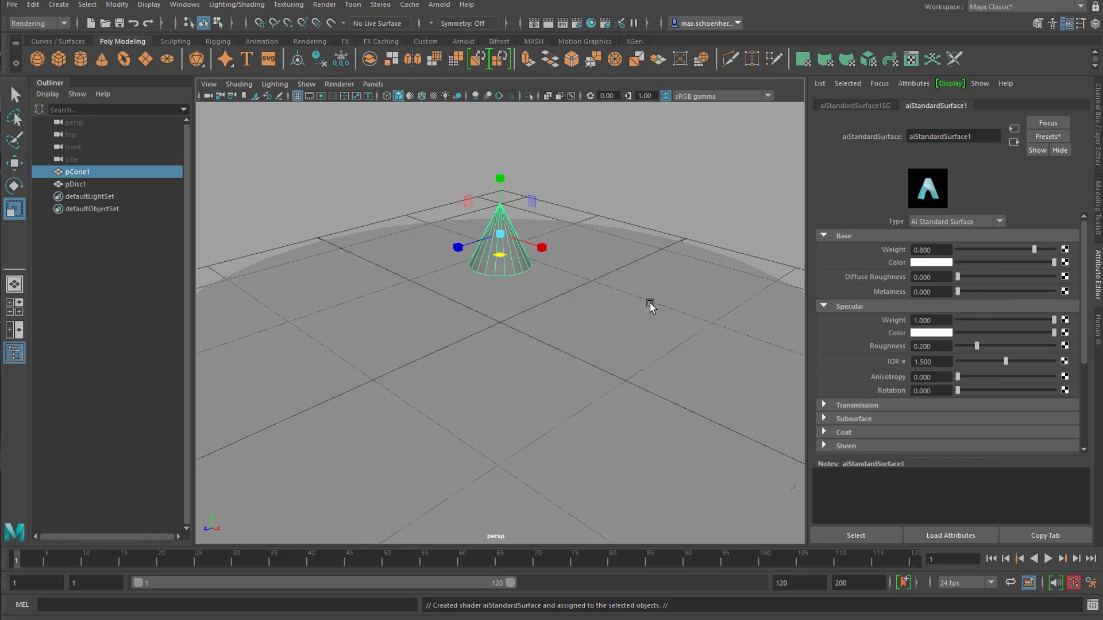
# - Set the cone material's emission color to golden yellow (H 48.007, S 0.863, V 0.619) and its emission weight to 0.857
pyautogui.moveTo(1087, 288); pyautogui.dragTo(1090, 379)
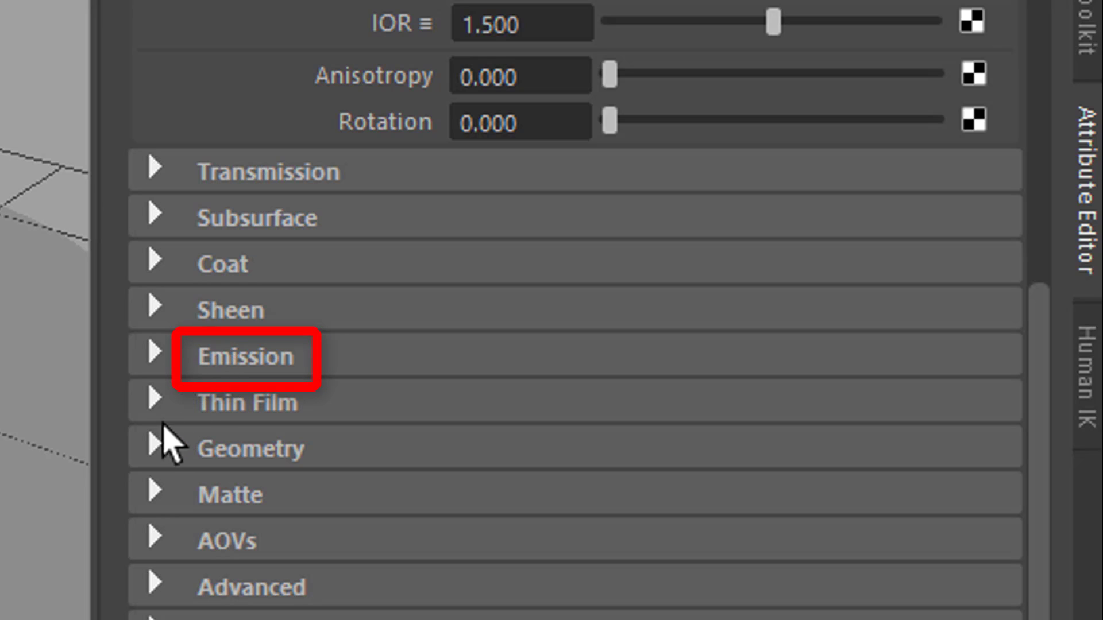
pyautogui.click(162, 351)
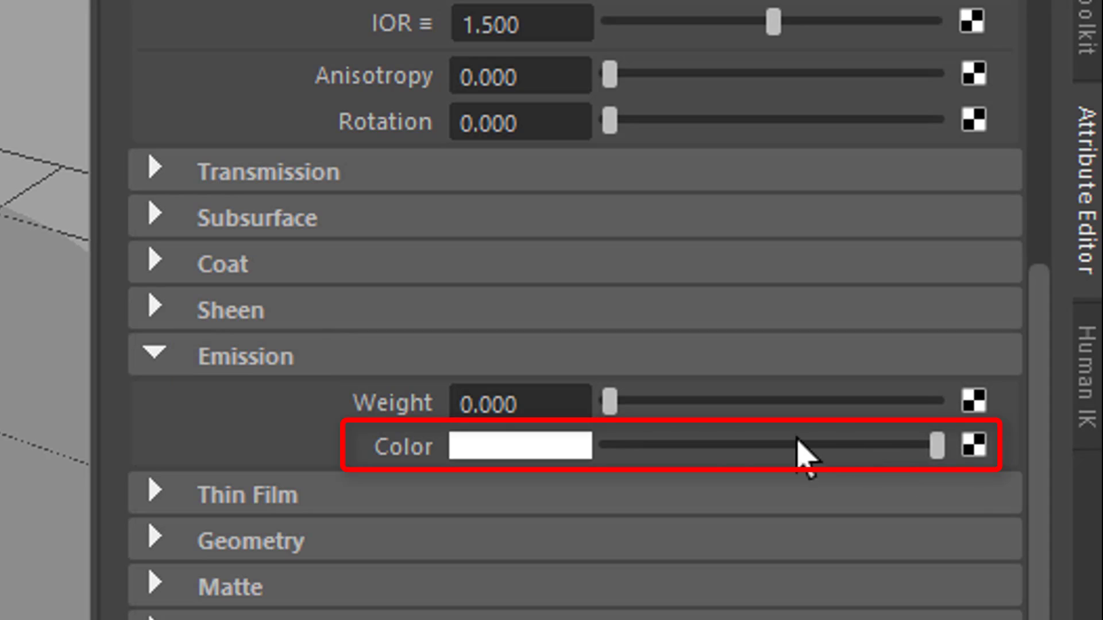
pyautogui.click(560, 445)
pyautogui.moveTo(838, 462); pyautogui.dragTo(1017, 479)
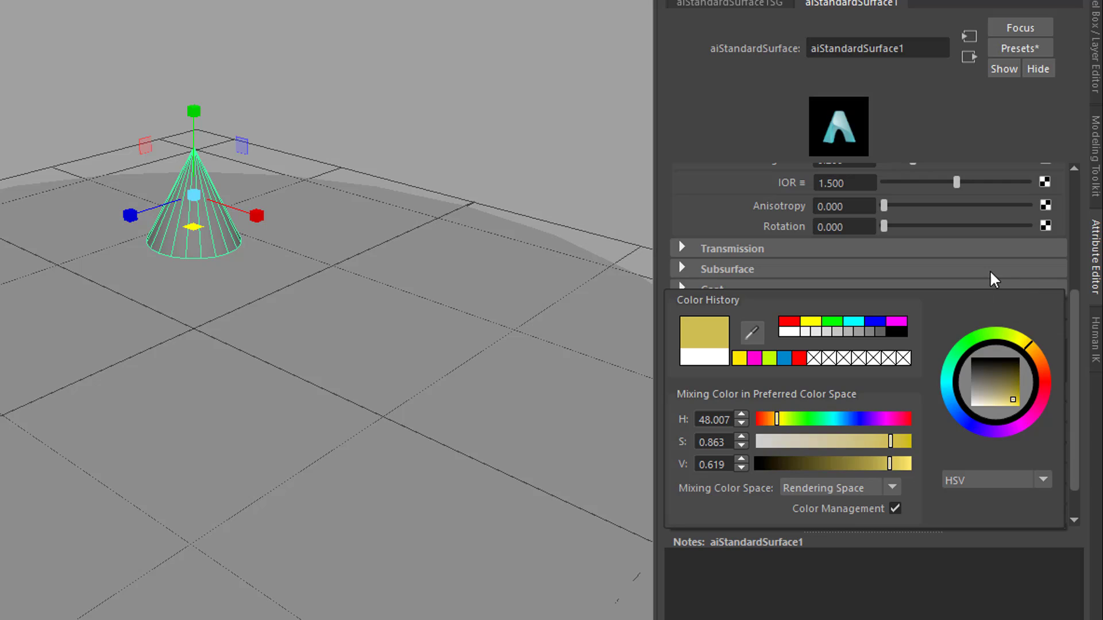
pyautogui.click(989, 270)
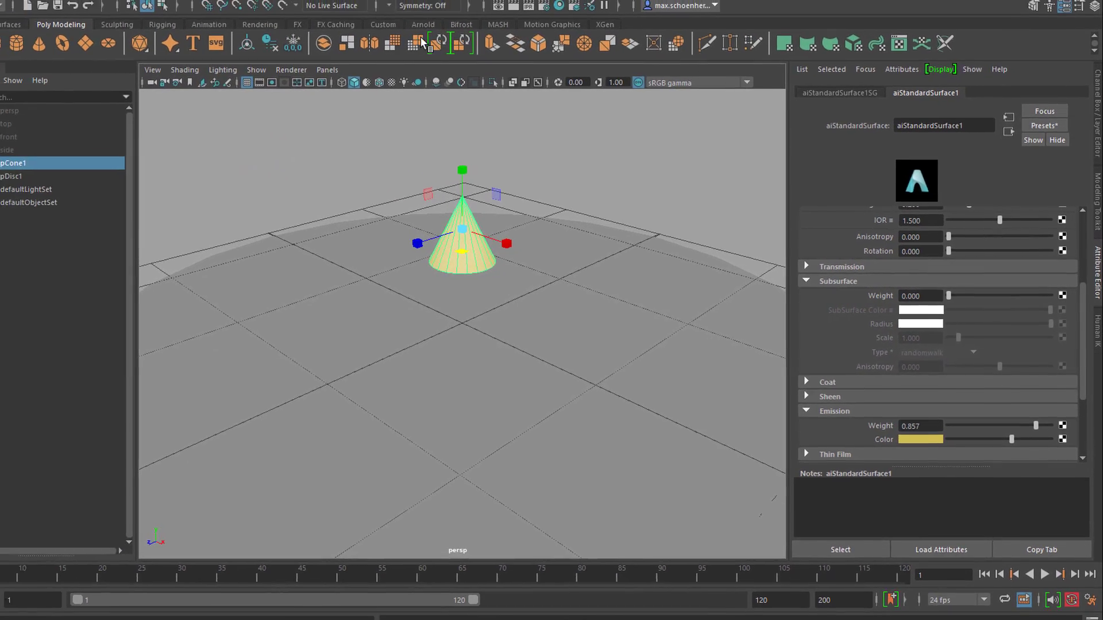
# - Switch the perspective viewport's renderer to Arnold and start rendering the scene
pyautogui.click(290, 71)
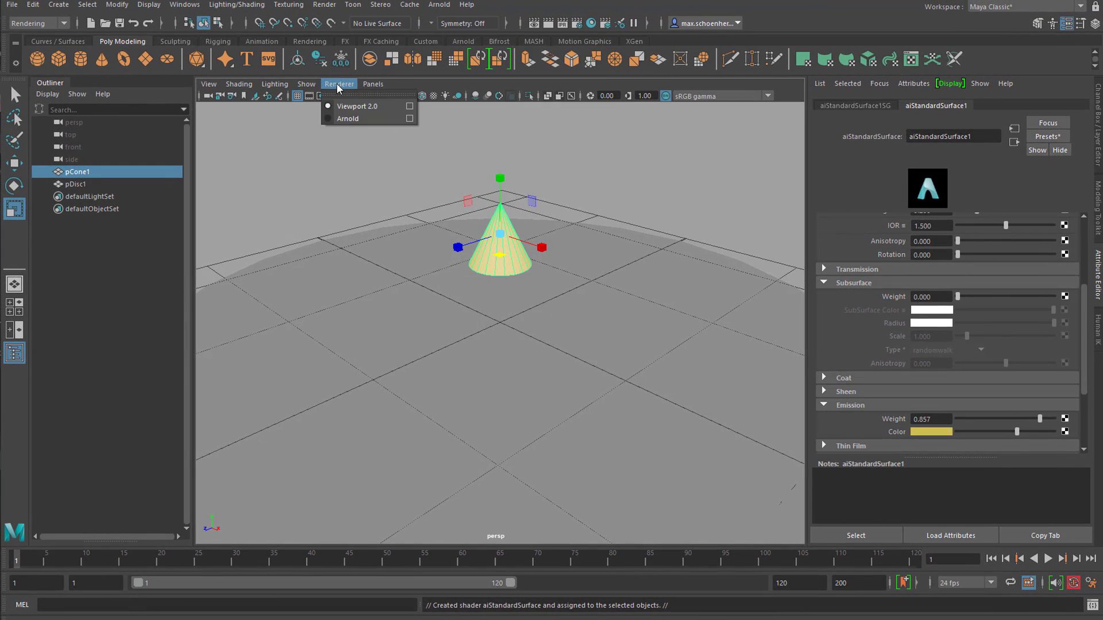
pyautogui.click(350, 119)
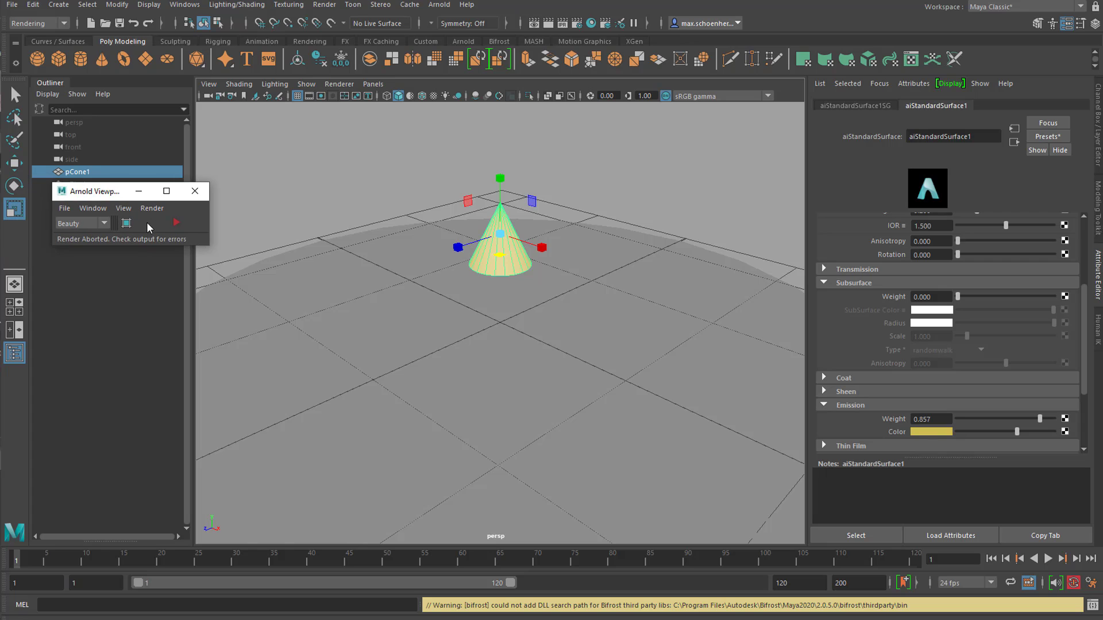
pyautogui.click(176, 223)
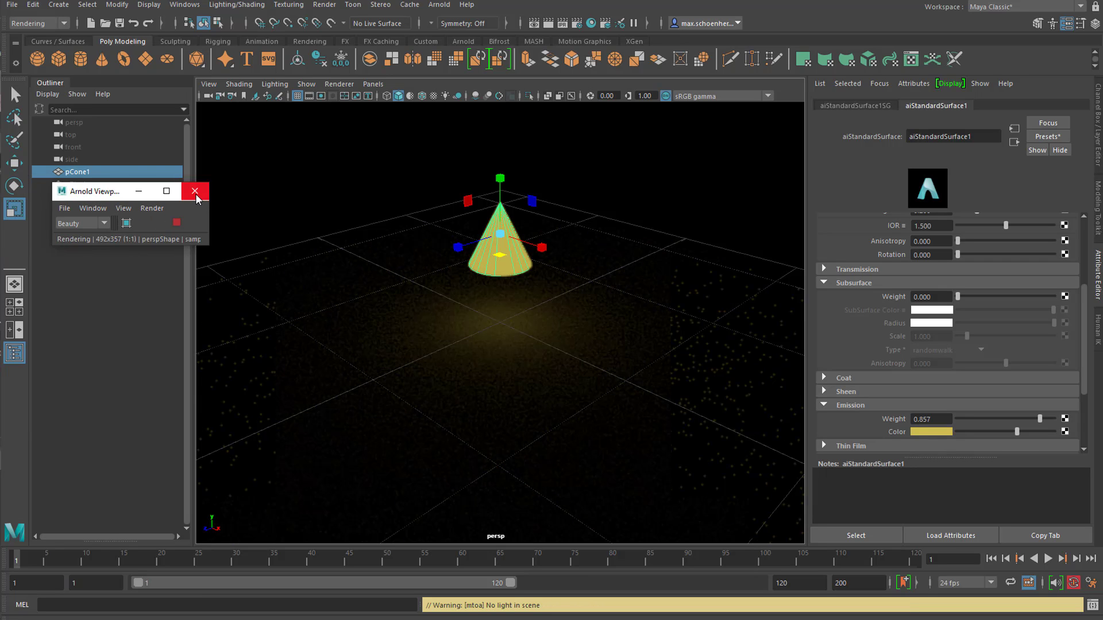
# - Switch to the web page offering studio HDRIs and lighting props, and examine the listed downloads
pyautogui.click(127, 356)
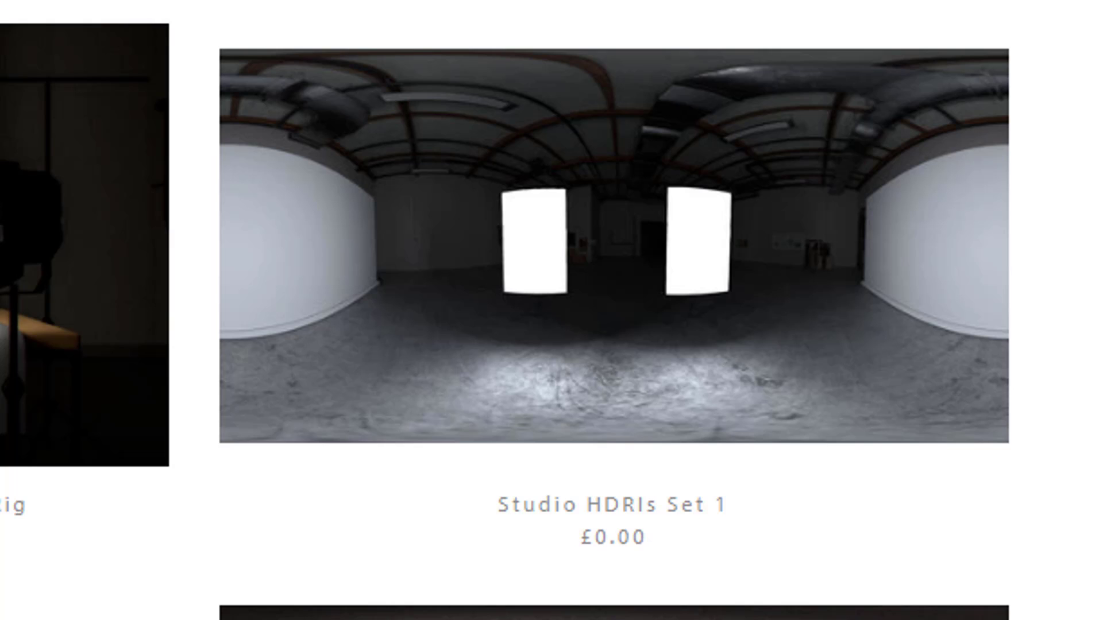
pyautogui.scroll(-4, 1090, 178)
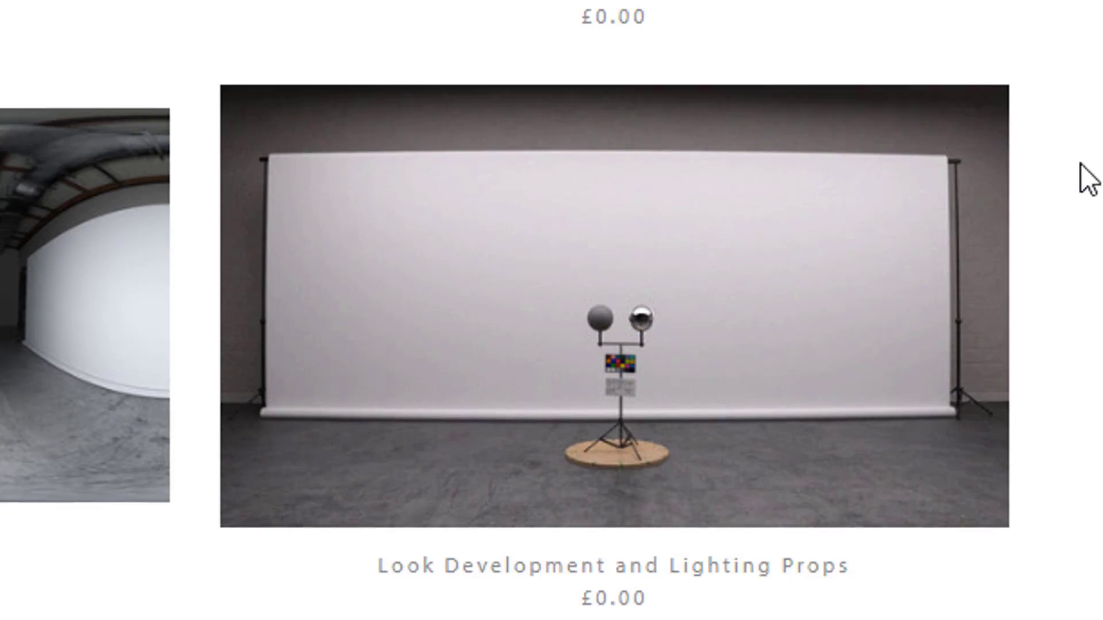
pyautogui.scroll(-2, 721, 288)
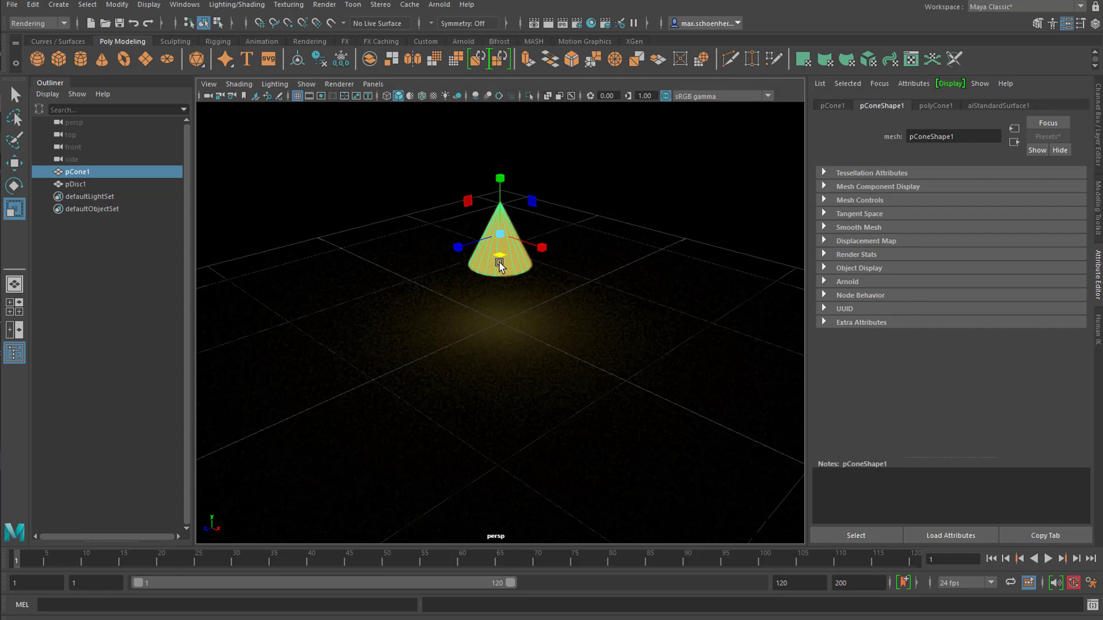
# - Connect a File texture to the emission color of the cone's aiStandardSurface material
pyautogui.click(1006, 105)
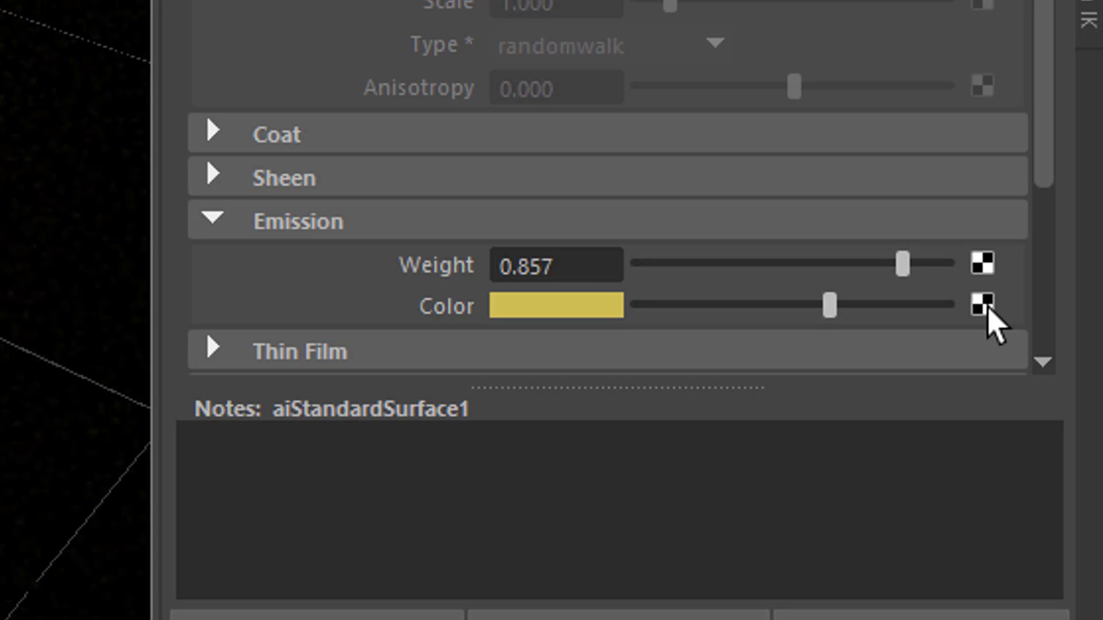
pyautogui.moveTo(987, 308); pyautogui.dragTo(98, 315, button='middle')
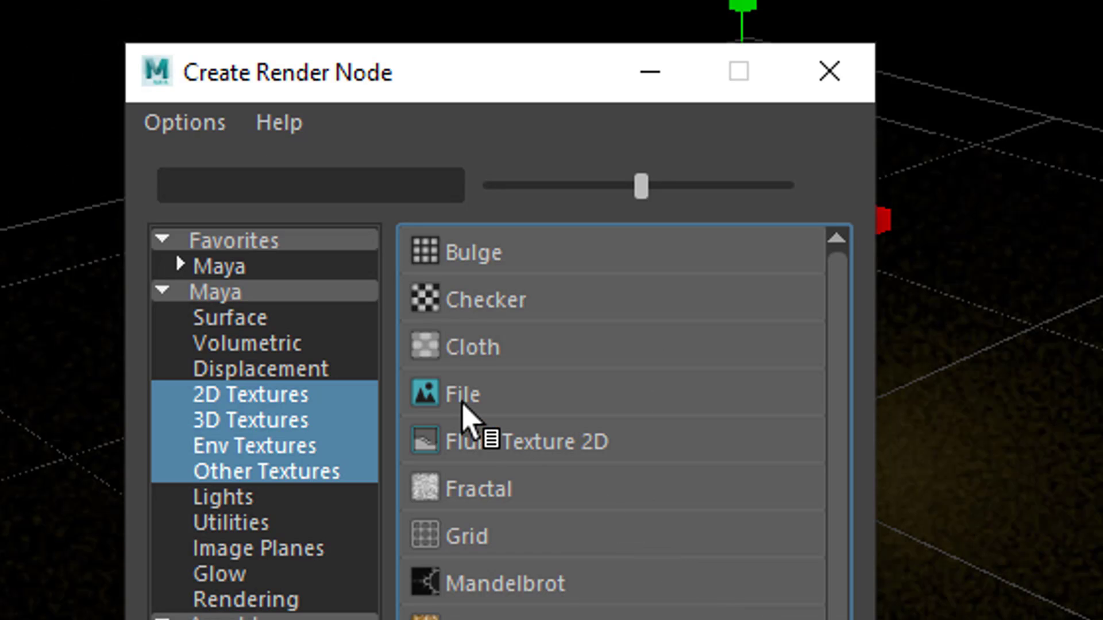
pyautogui.click(470, 395)
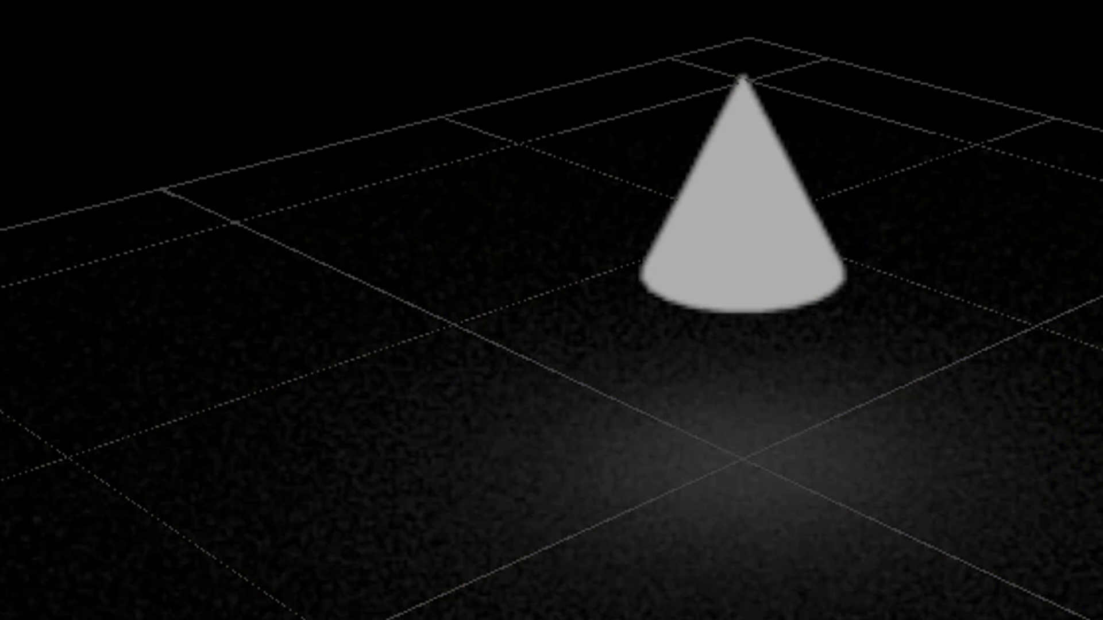
pyautogui.moveTo(714, 247)
pyautogui.mouseDown(button='middle')
pyautogui.moveTo(908, 232)
pyautogui.moveTo(918, 310)
pyautogui.moveTo(972, 422)
pyautogui.mouseUp(button='middle')
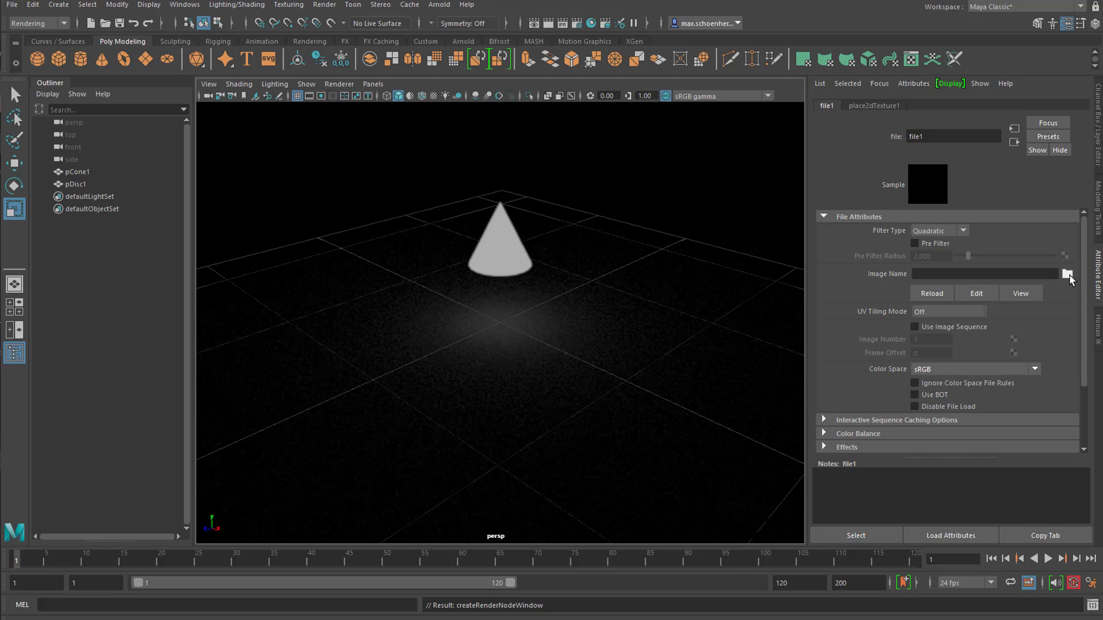
# - Load lightPanel_4k_32bit_lin_v002.exr from the Maya 2020 Projects folder as the File texture's image
pyautogui.click(1067, 274)
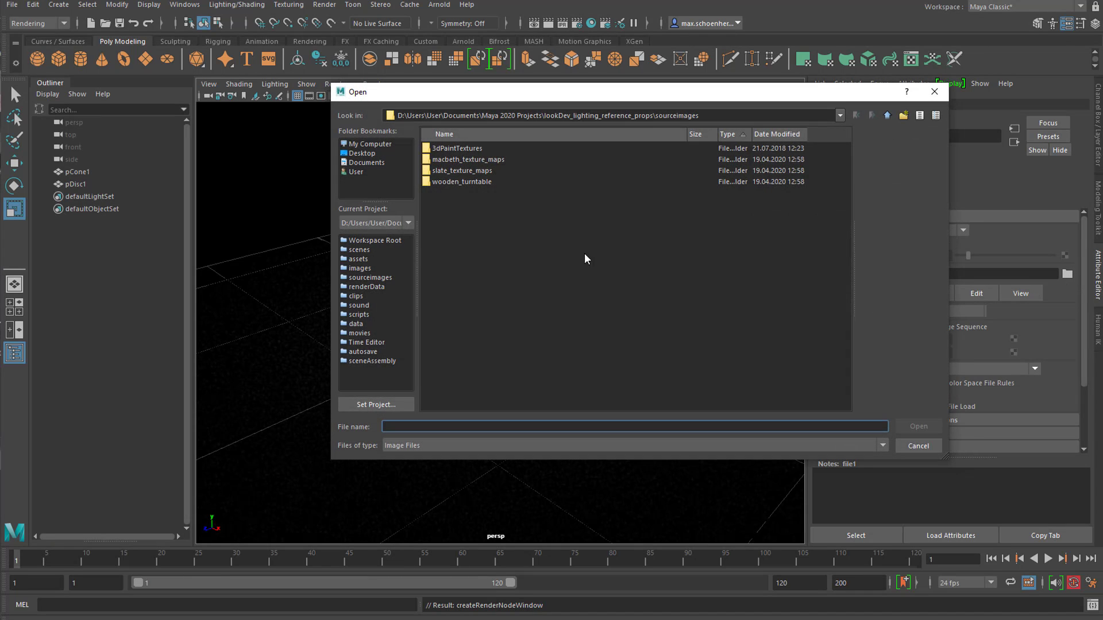
pyautogui.click(531, 151)
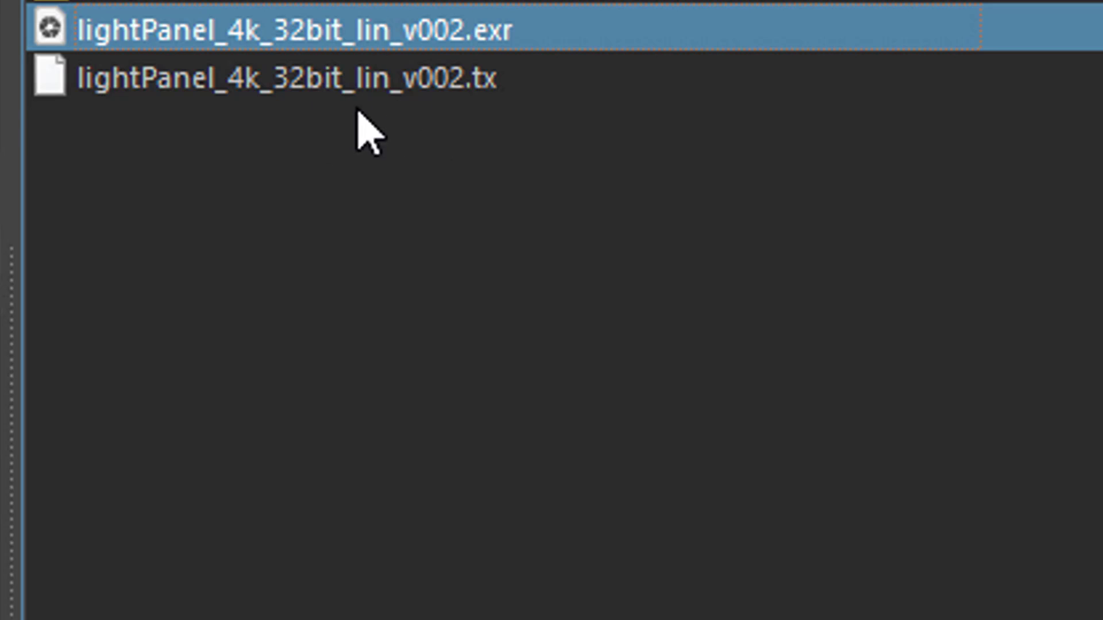
pyautogui.click(451, 90)
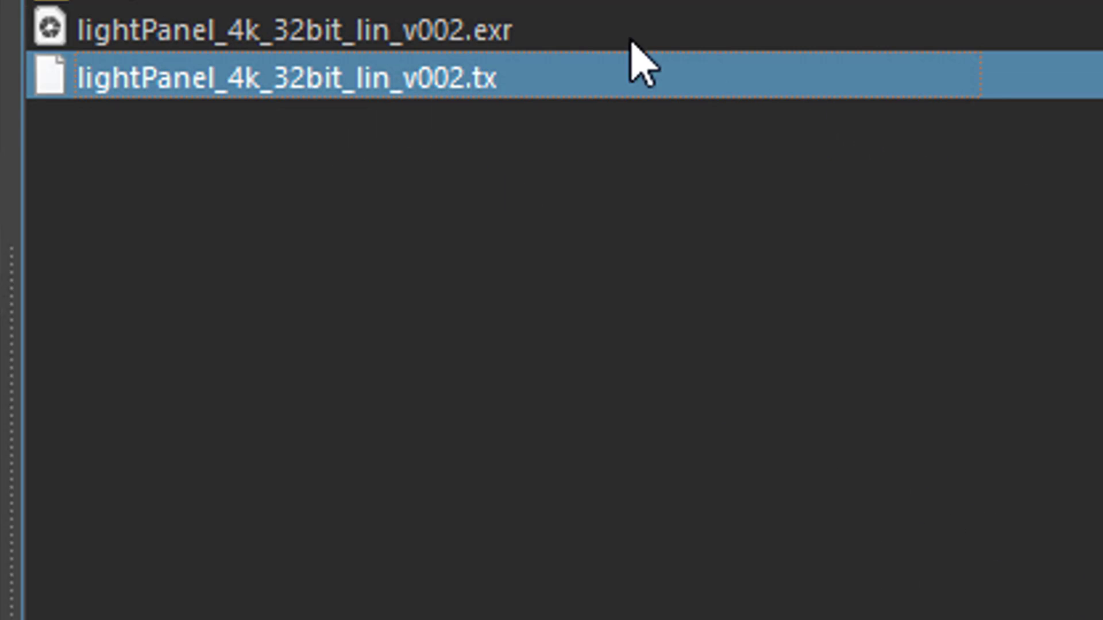
pyautogui.click(576, 32)
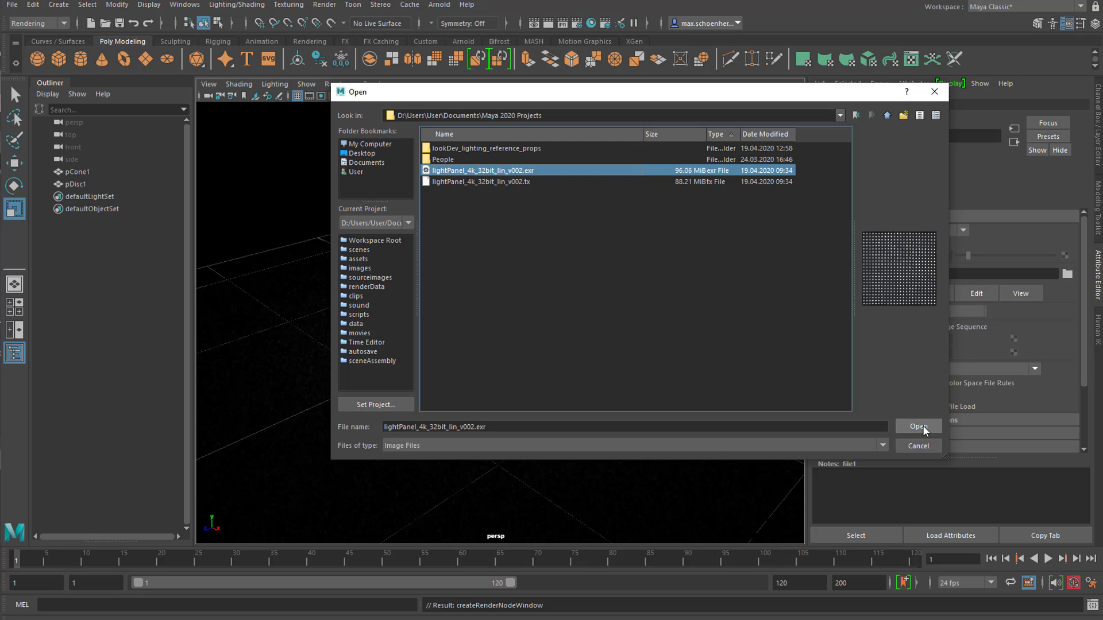
pyautogui.click(923, 425)
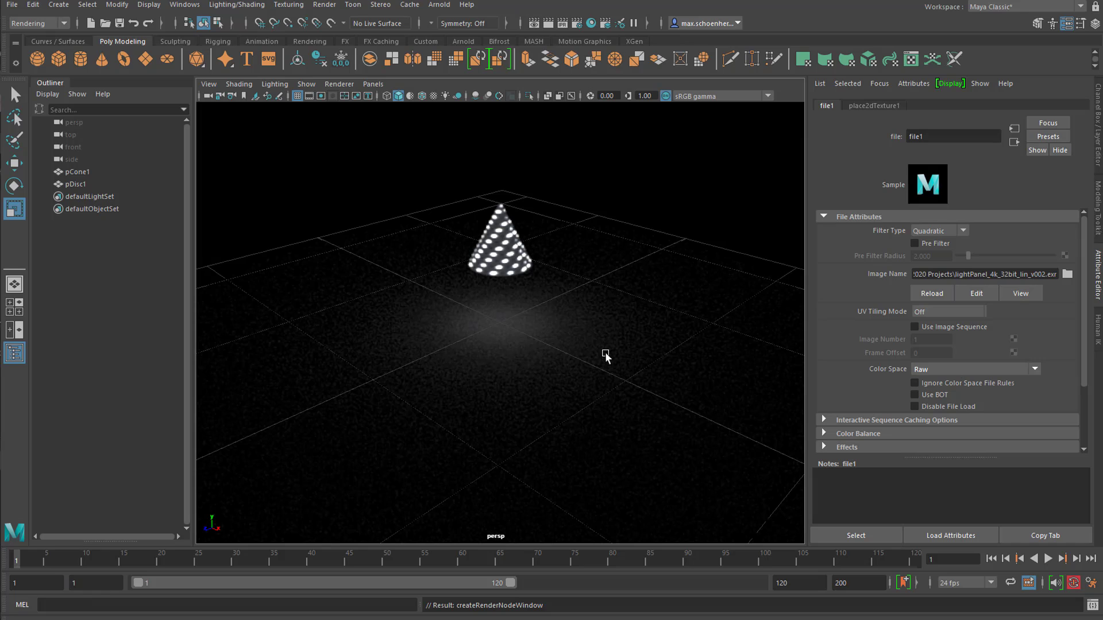
# - Assign a new Arnold aiStandardSurface material to the floor disc
pyautogui.click(544, 340)
pyautogui.rightClick(590, 292)
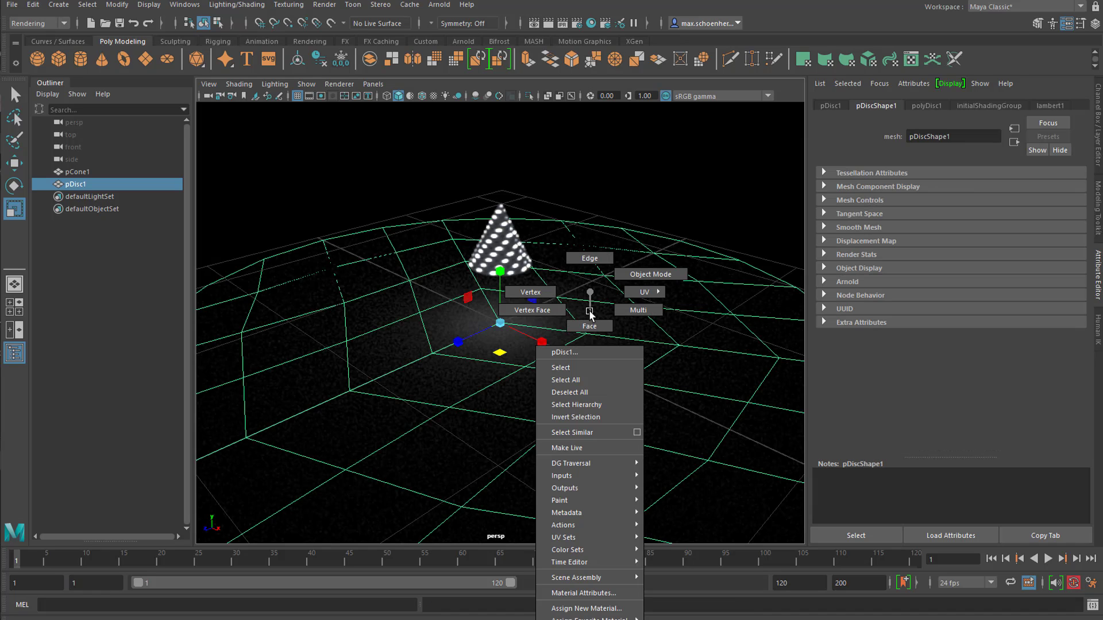
pyautogui.click(607, 608)
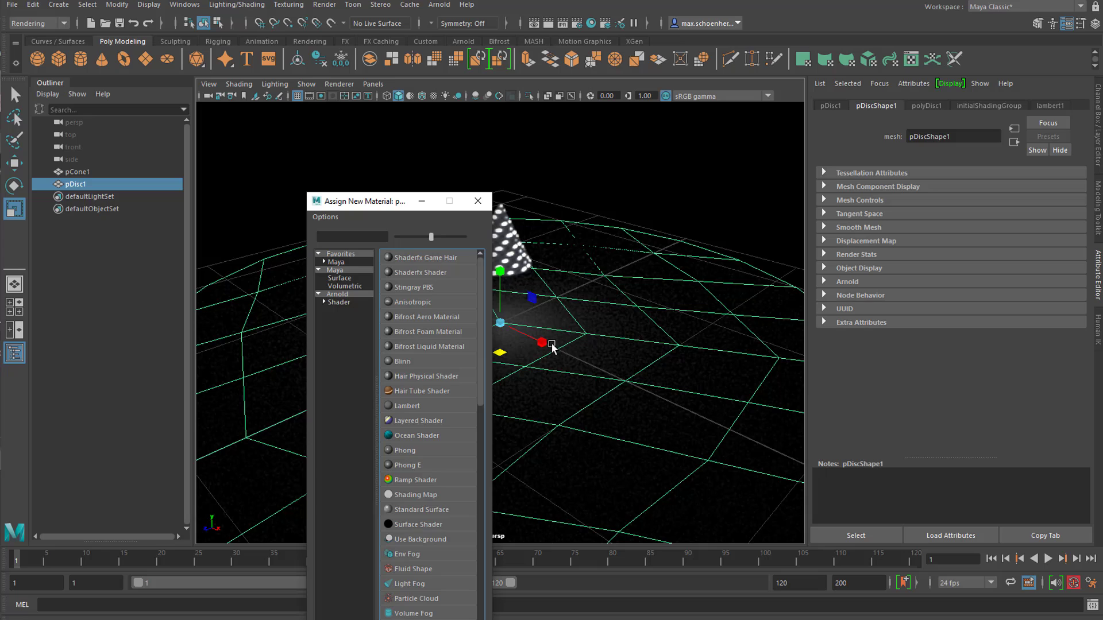
pyautogui.click(339, 294)
pyautogui.click(435, 453)
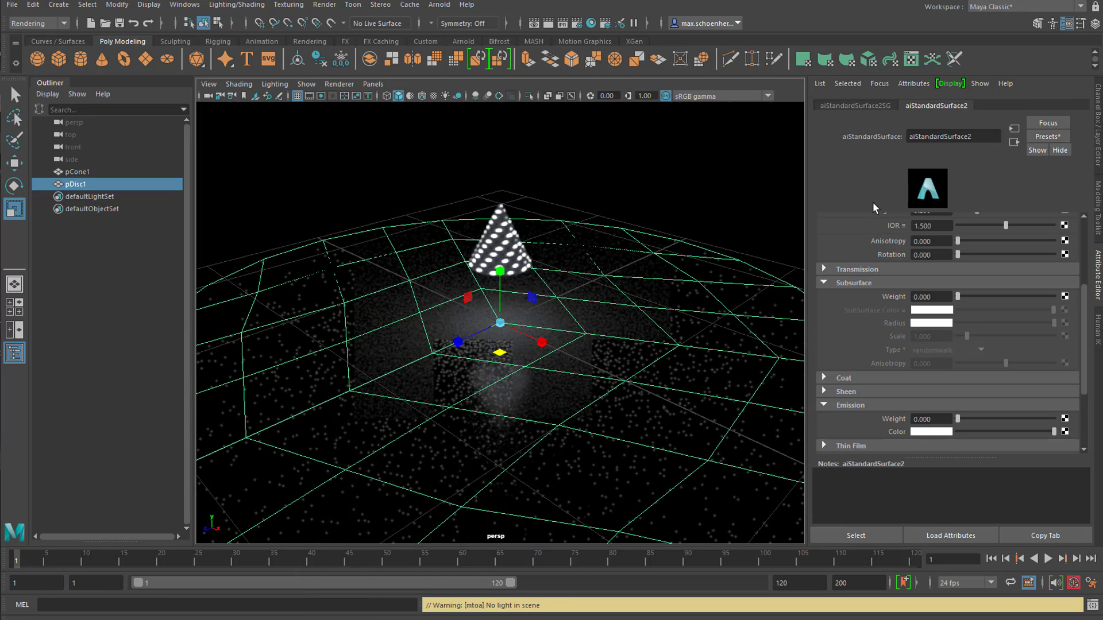
# - Open the list of presets for the disc's aiStandardSurface material
pyautogui.click(1049, 136)
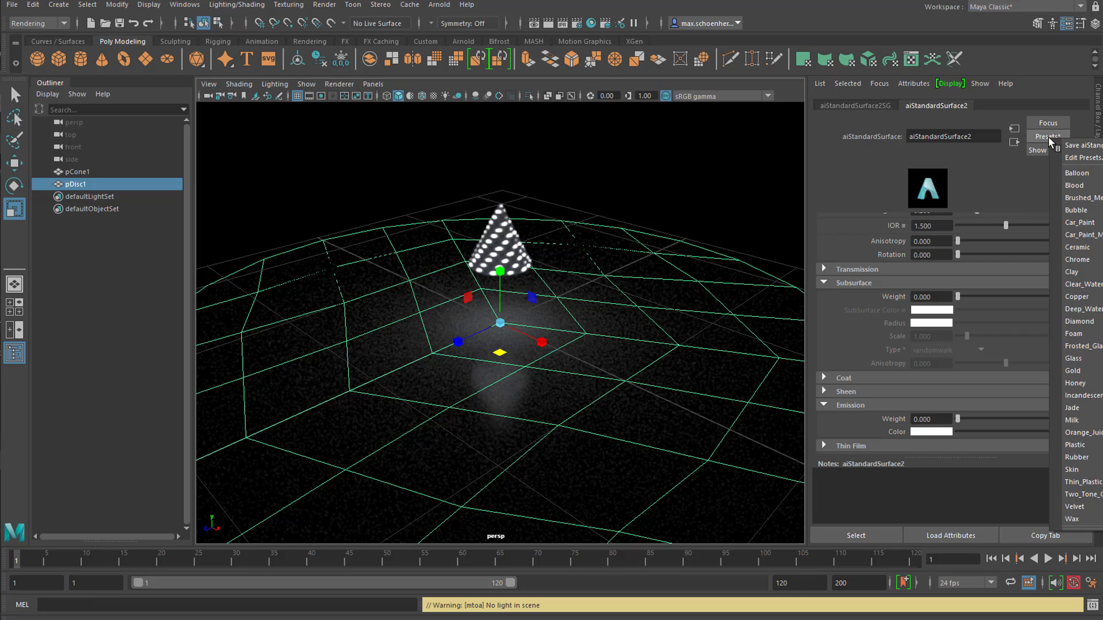